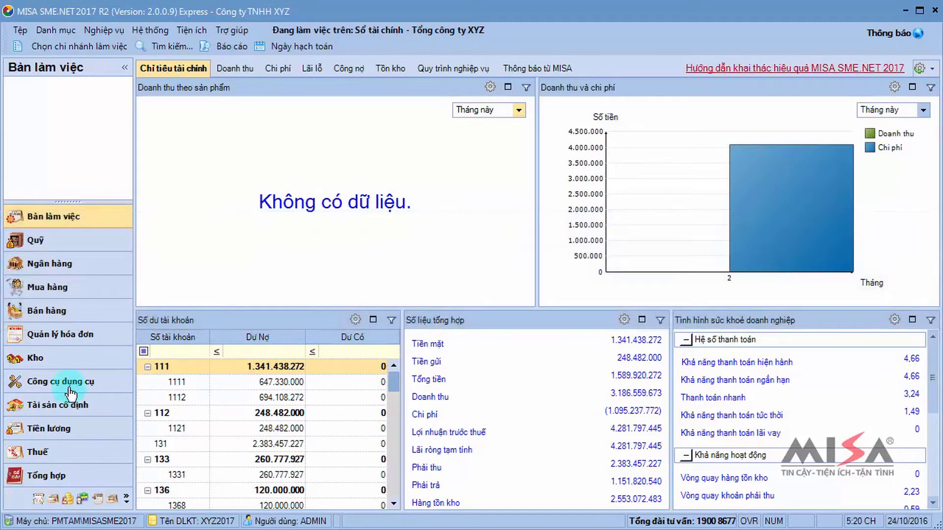
Step: Start a new purchase return voucher under Trả lại hàng mua in the Mua hàng module
click(68, 289)
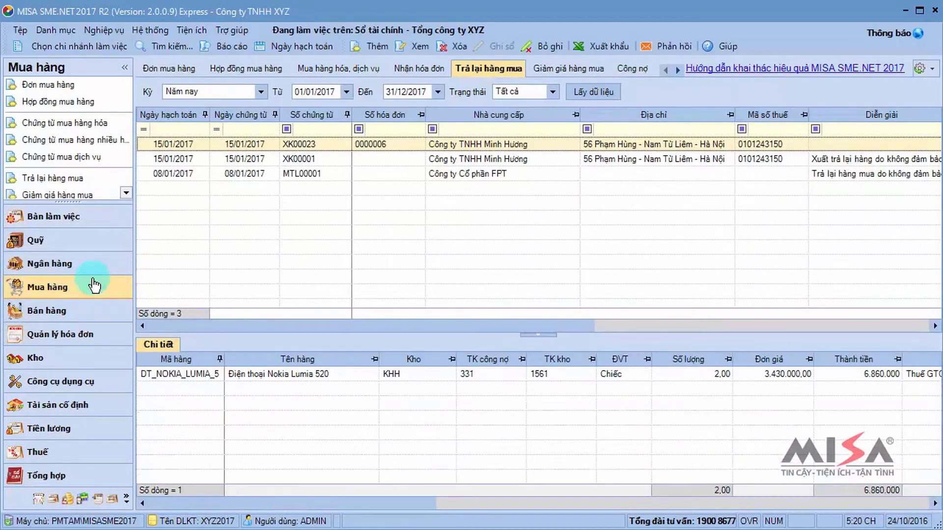
click(473, 69)
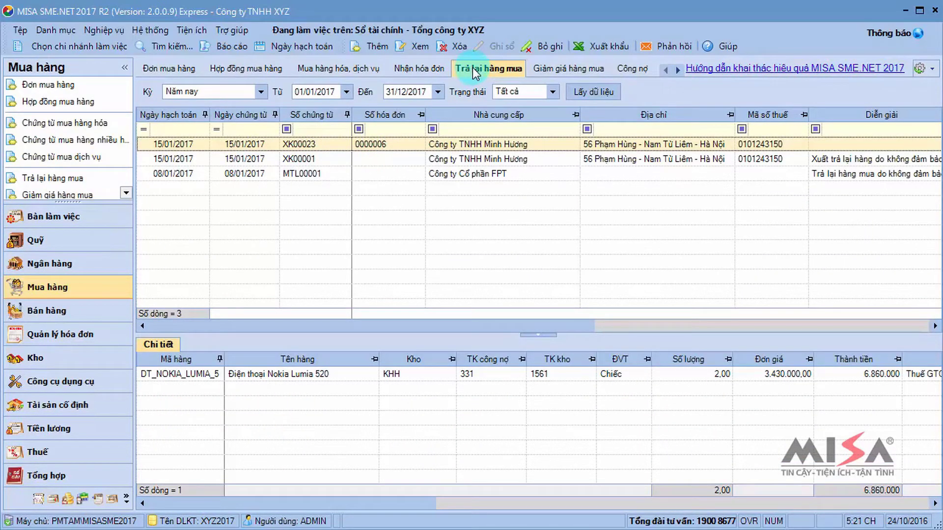
click(369, 46)
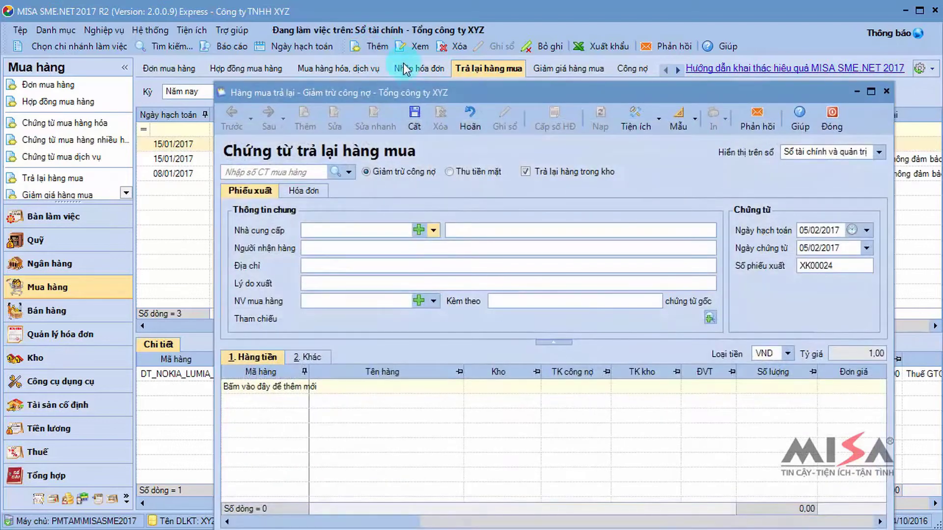
drag(421, 92, 376, 22)
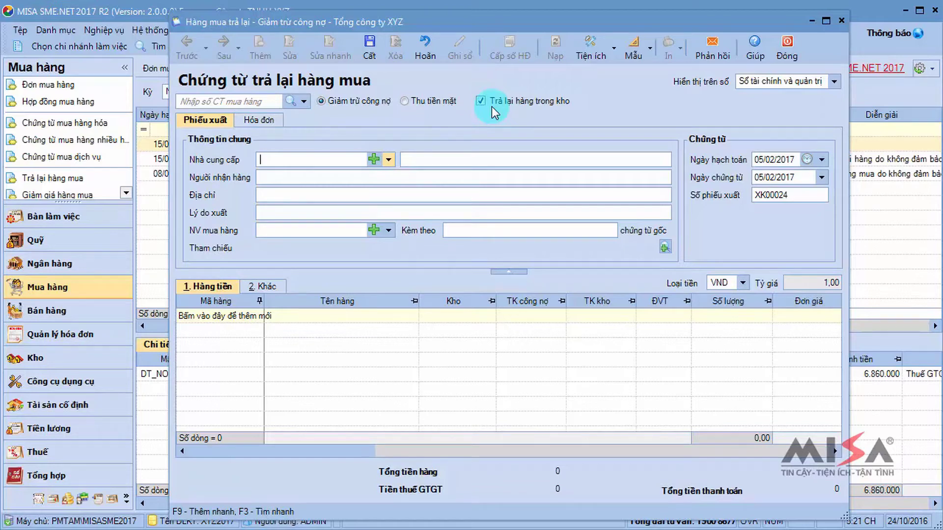
click(248, 101)
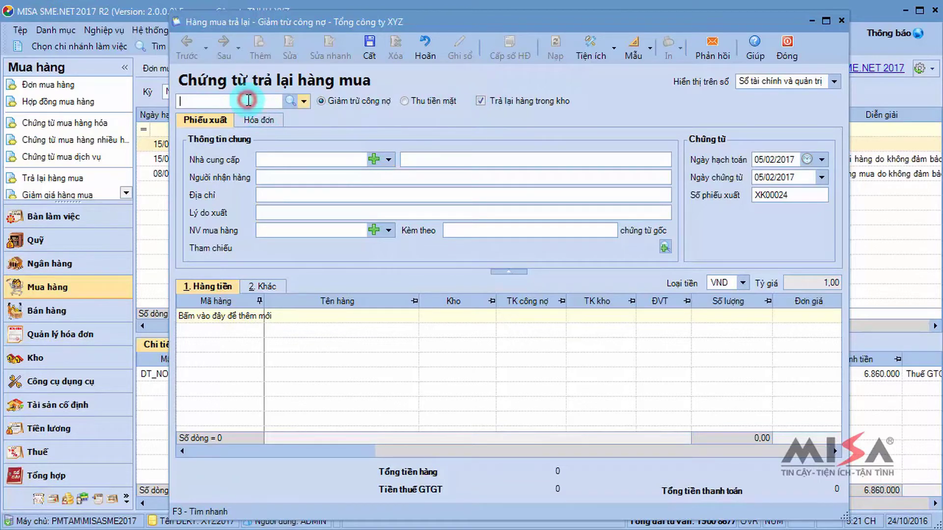
text(nk00011)
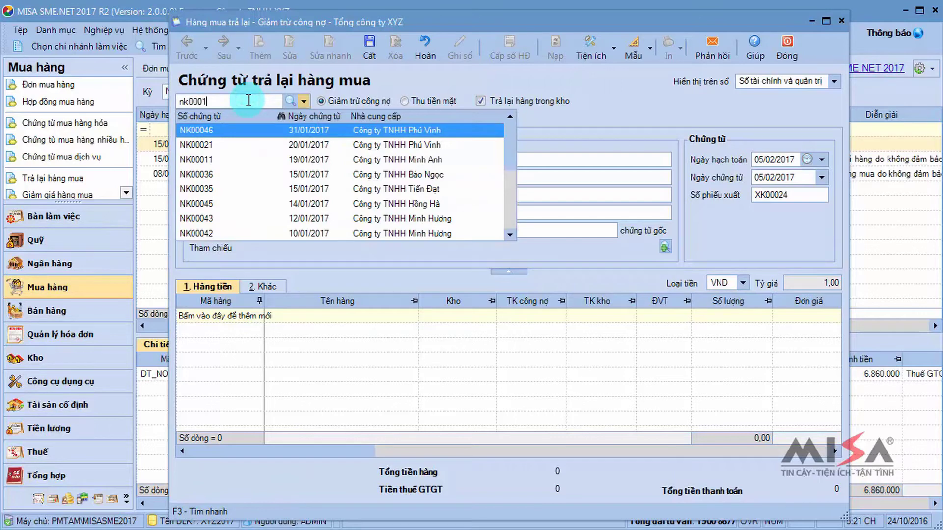
click(304, 101)
click(304, 101)
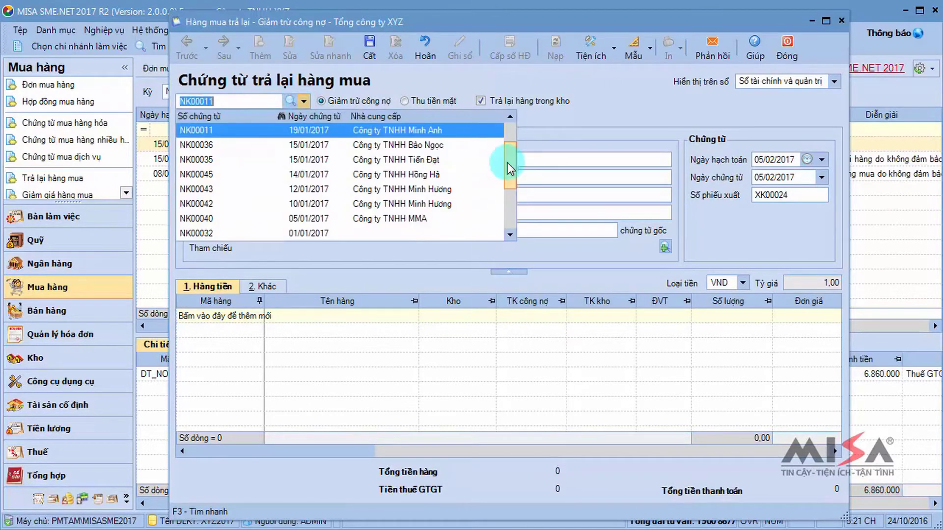
drag(508, 163, 500, 198)
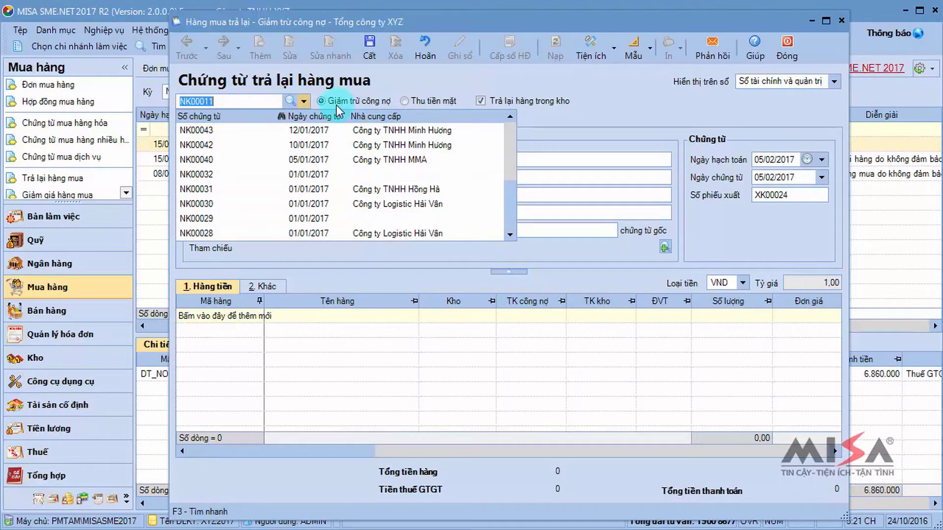
click(402, 84)
Step: Filter the purchase vouchers available for the return to supplier CTY_MINHHUONG from 01/01/2017 and load the data
click(290, 101)
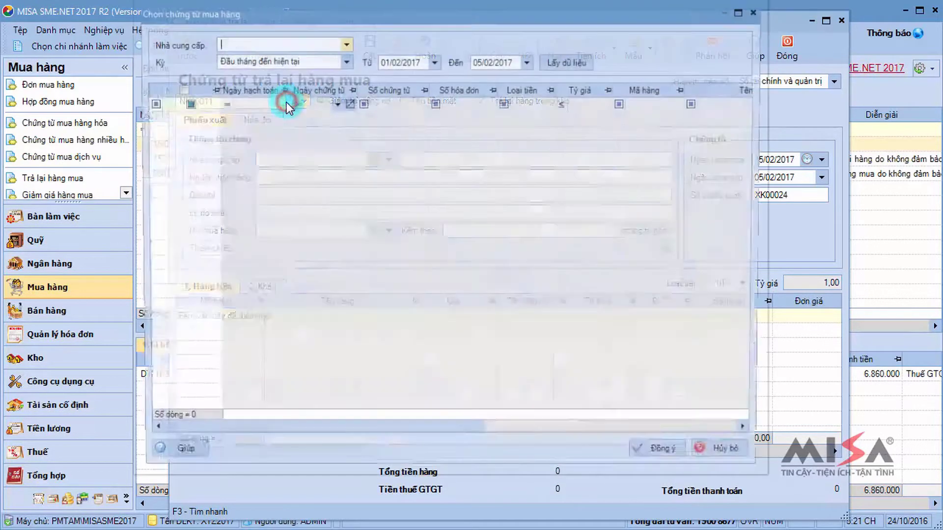
click(485, 15)
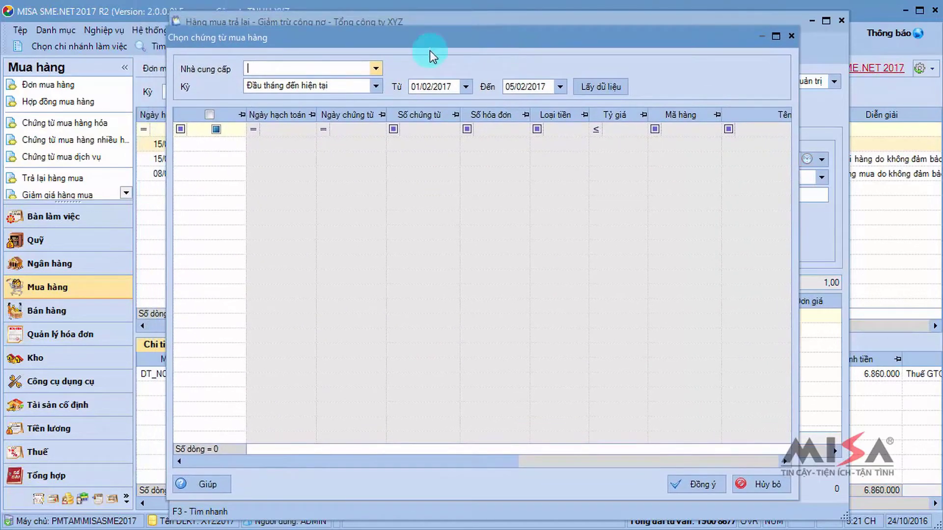
click(324, 71)
text(minh)
key(Down)
key(Tab)
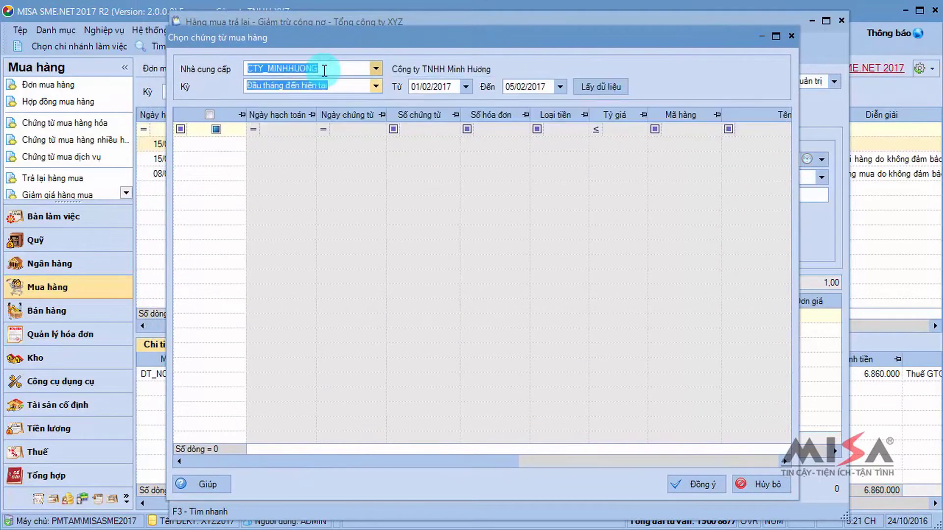
key(Tab)
text(01/01/2017)
key(Tab)
click(600, 89)
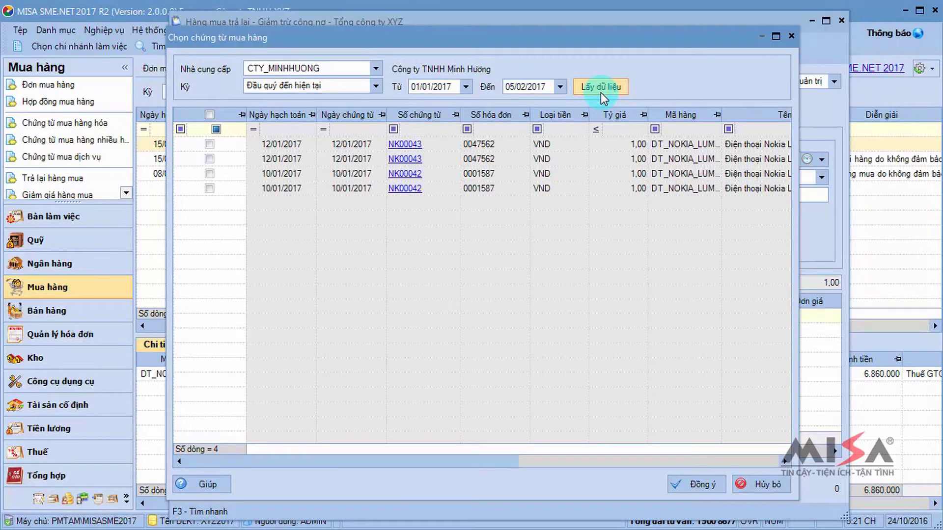
Step: Bring the first NK00043 line into the return voucher and keep Giảm trừ công nợ as the settlement method
click(210, 144)
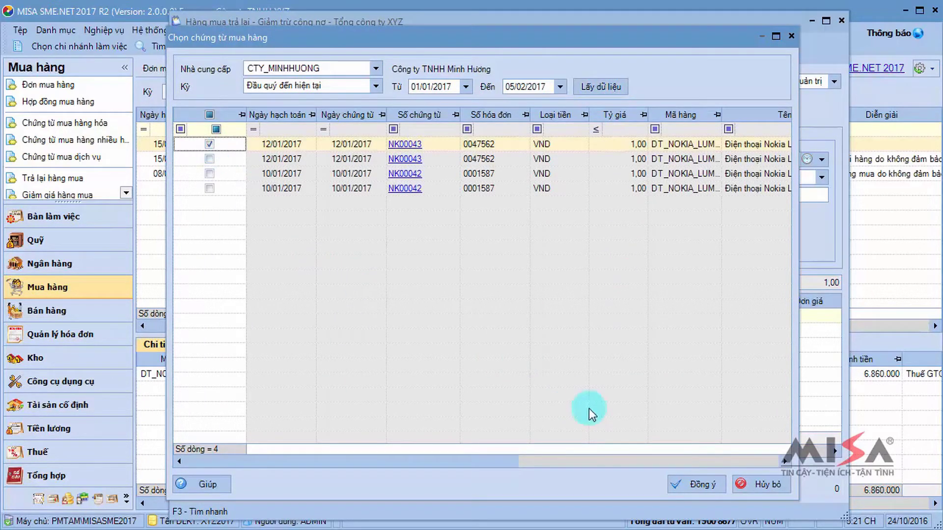
click(692, 484)
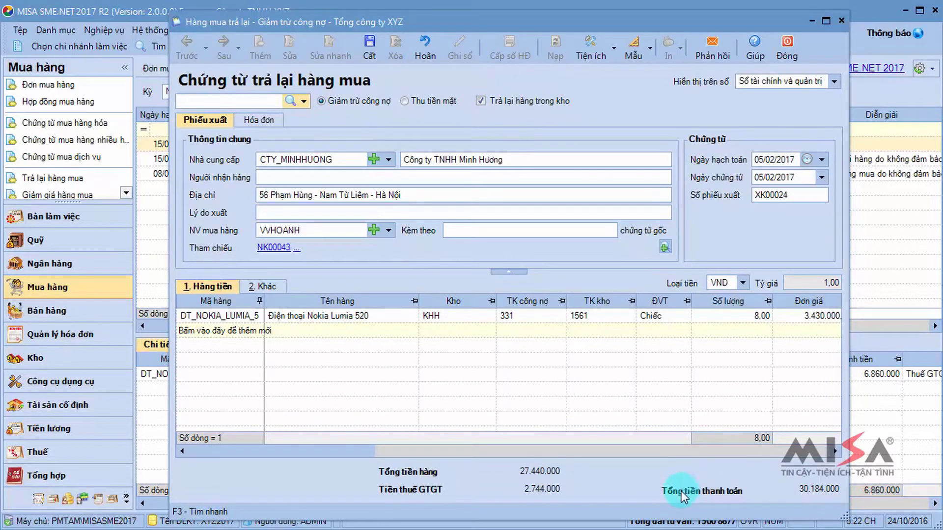
click(406, 102)
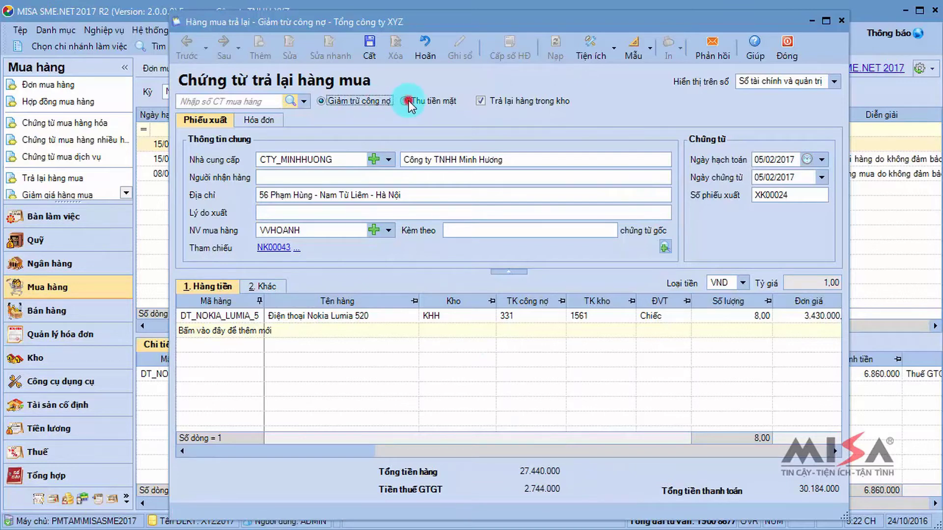
click(325, 100)
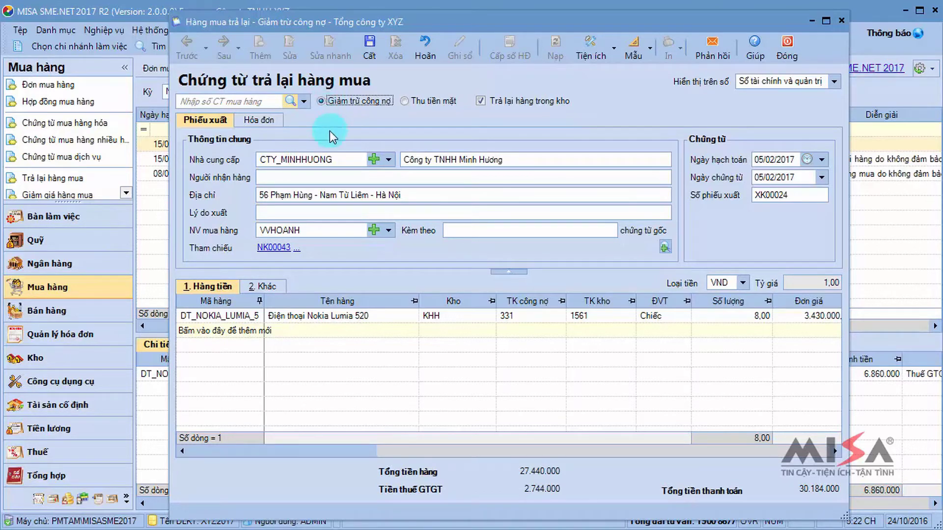
Step: Enter the recipient's full name and the reason "Xuất trả lại hàng do không đảm bảo chất lượng"
click(329, 177)
text(Vũ Vaăn N)
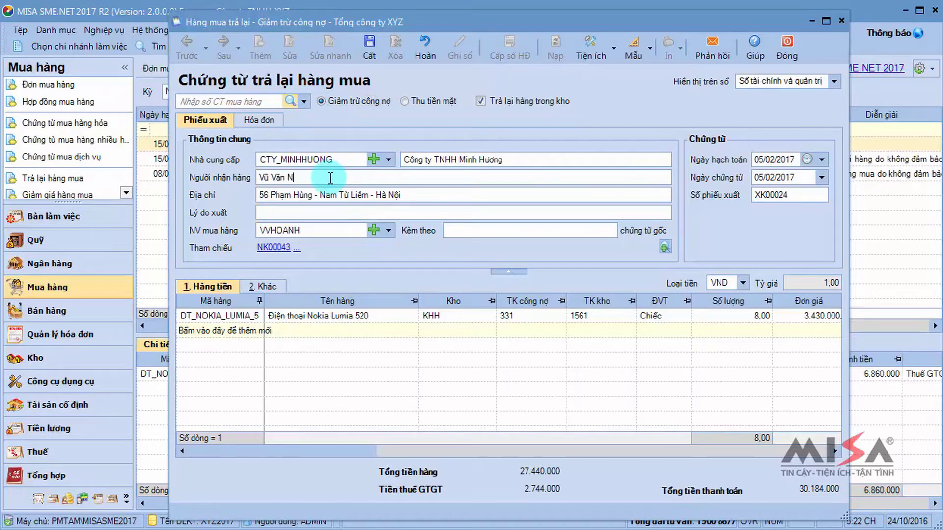
key(Tab)
key(Tab)
text(Xuất trả lại hàng do k)
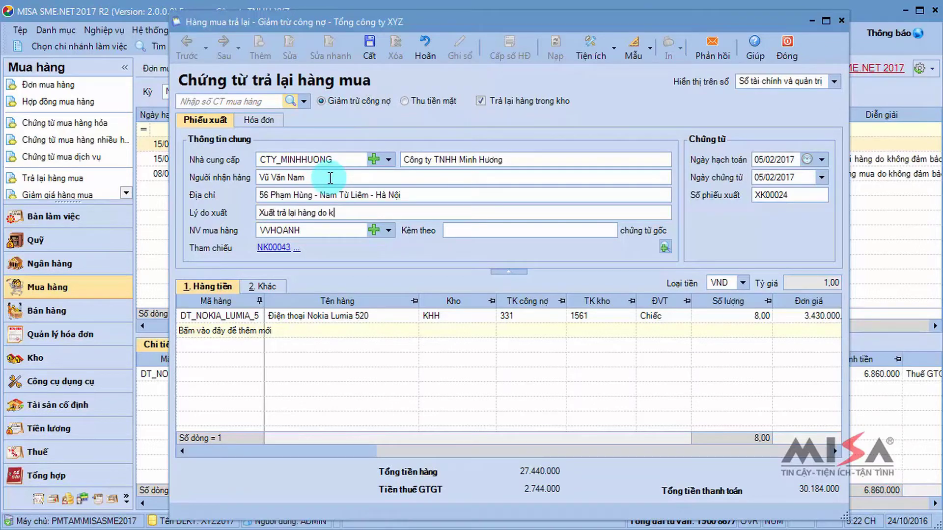
text(hông đảm bảo chaất lượng)
key(Tab)
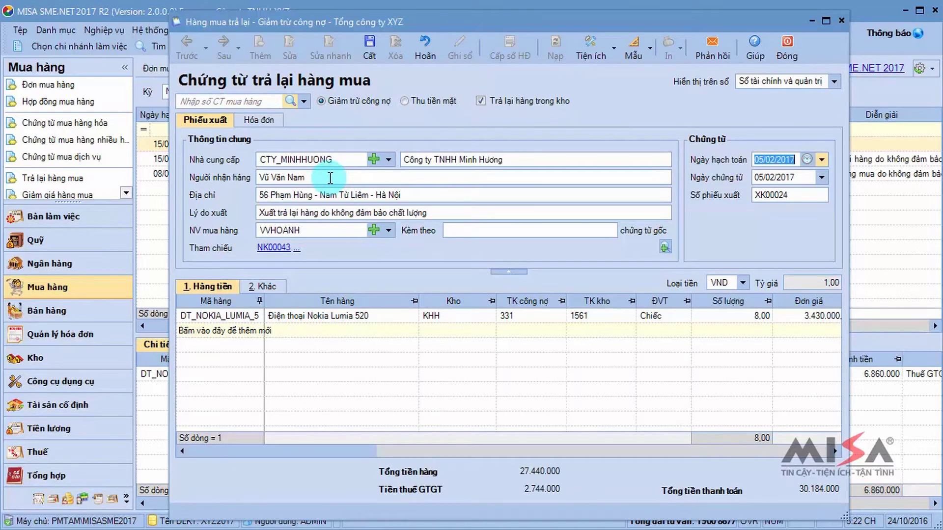
Step: Set the returned quantity of Điện thoại Nokia Lumia 520 to 2
key(Tab)
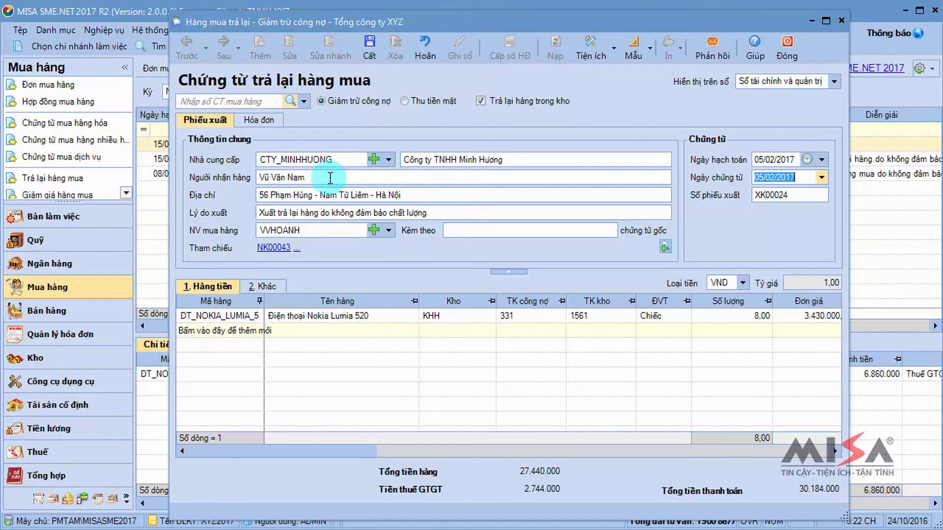
key(Tab)
key(Tab)
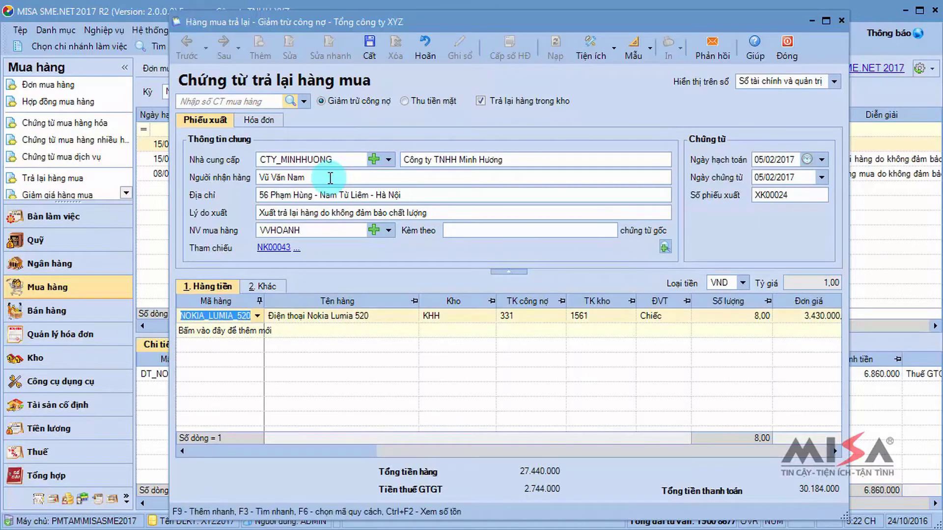
key(Tab)
key(Tab)
key(Tab)
key(Tab)
key(Tab)
key(Tab)
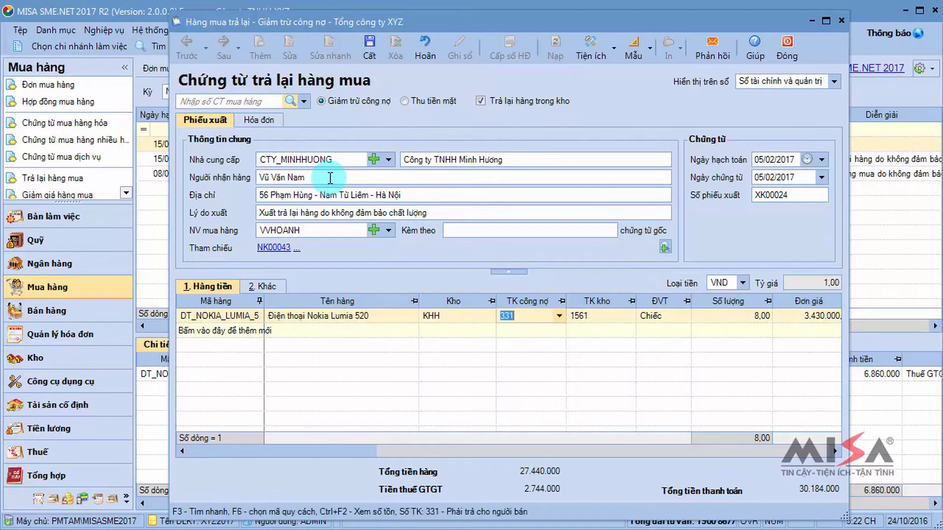
text(2)
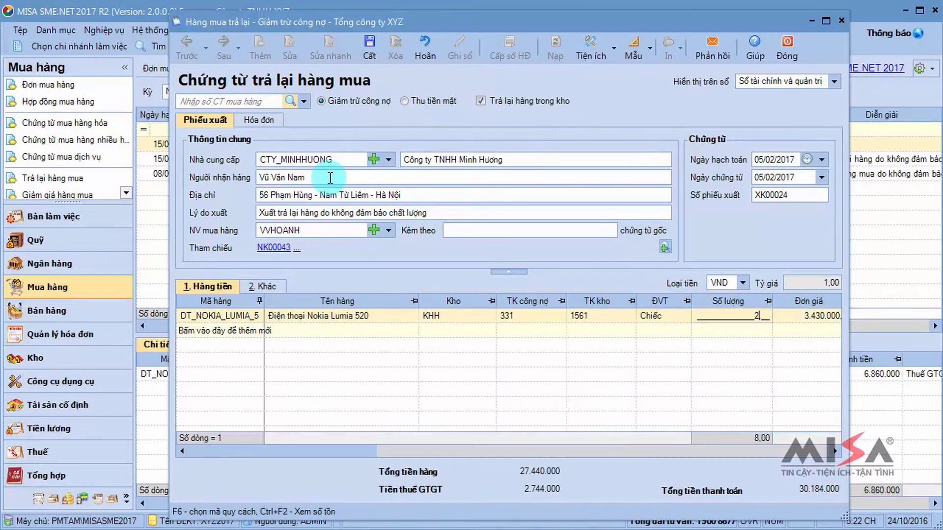
key(Tab)
Step: Check the item line's VAT columns, and save and close the purchase return voucher
key(Tab)
key(Tab)
key(Tab)
key(Tab)
key(Tab)
key(Tab)
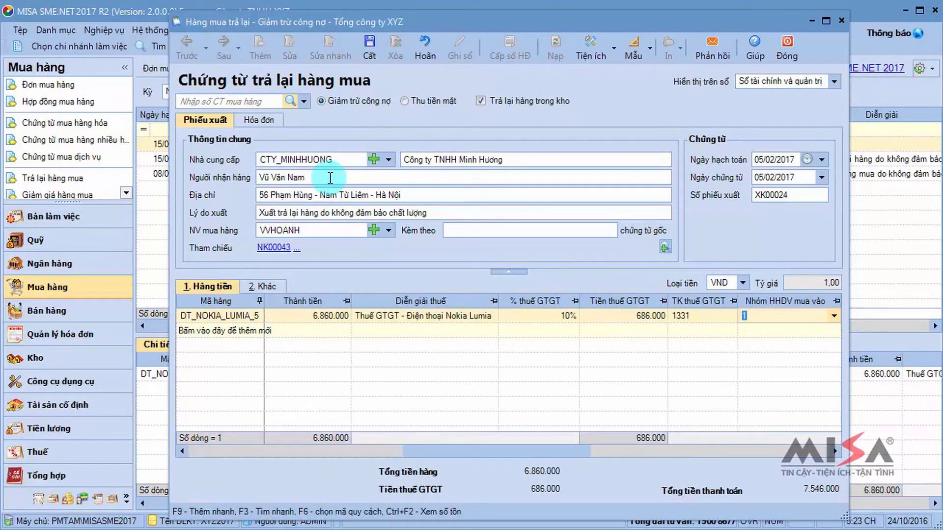
click(370, 48)
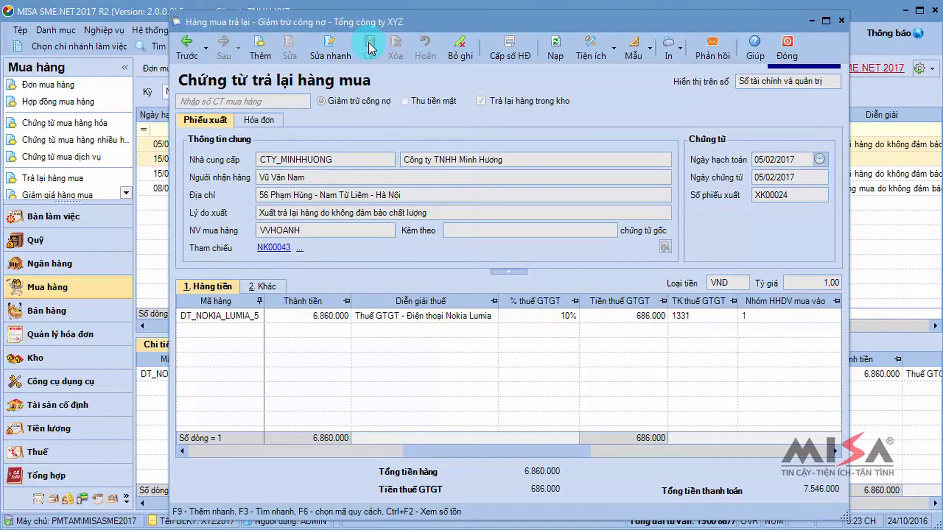
click(785, 50)
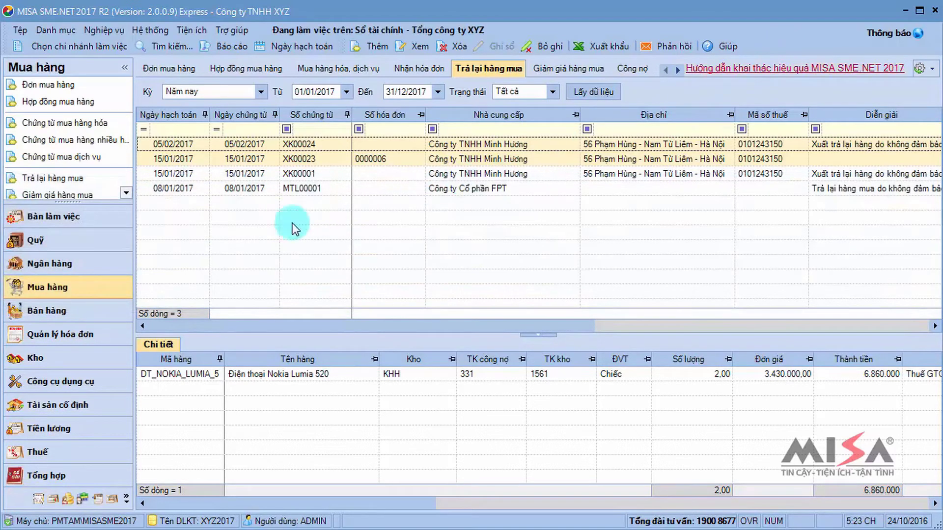
Step: Open the 05/02/2017 invoice for Công ty TNHH Minh Hương under Xuất hóa đơn in the Bán hàng module
click(103, 309)
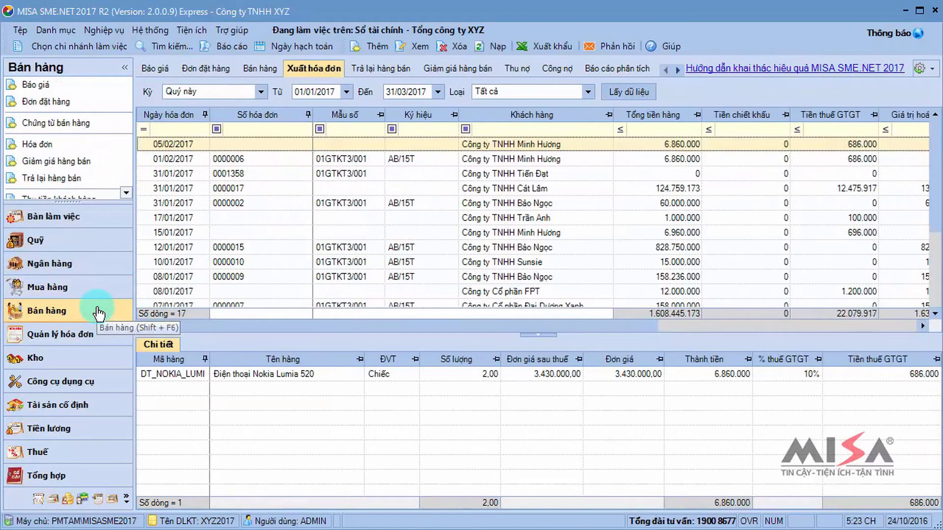
click(324, 68)
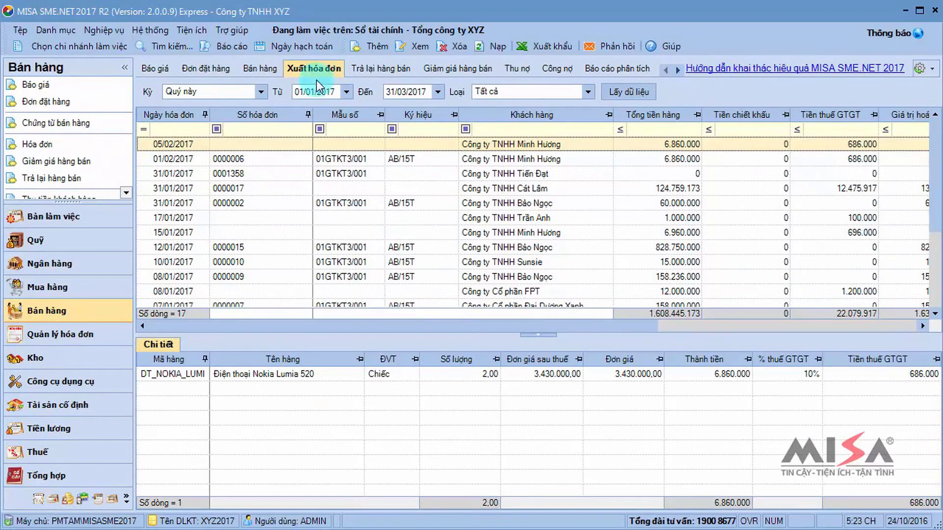
click(418, 46)
drag(503, 7, 513, 16)
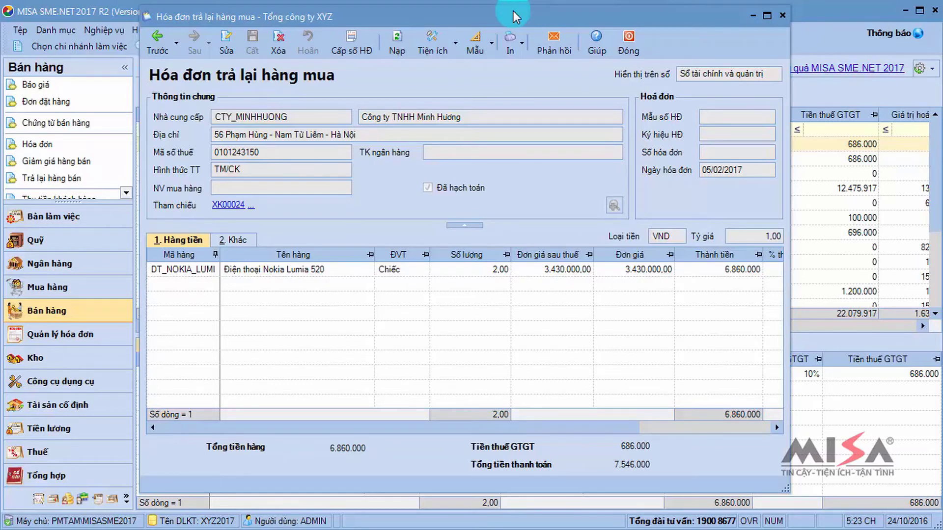
Step: Issue a number for the return invoice with form 01GTKT3/001, series AB/15T and date 05/02/2017, and close the invoice
click(351, 46)
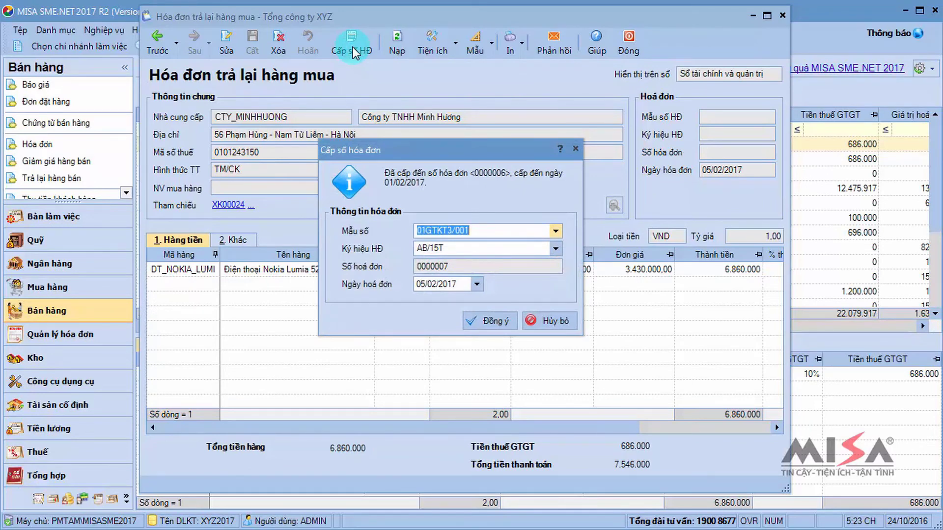
click(492, 320)
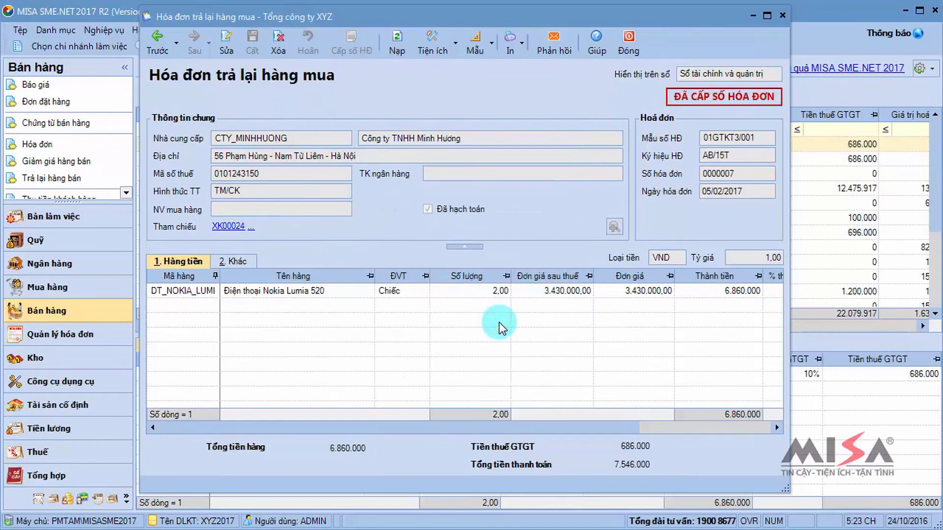
click(629, 42)
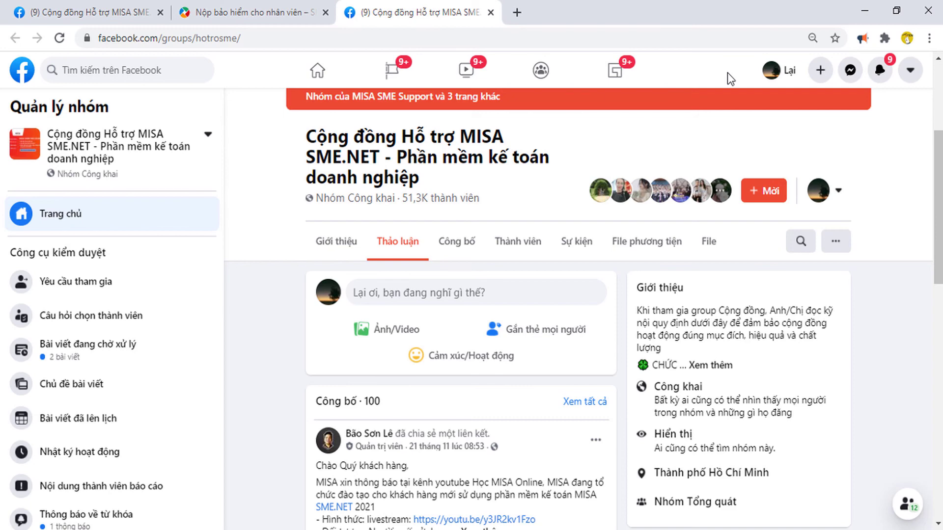
Step: In the MISA SME.NET support group on Facebook, draft a post reading "Cho mình hỏi vấn đề lập chứng từ......"
click(429, 294)
text(Cho mình hỏi vấn đ)
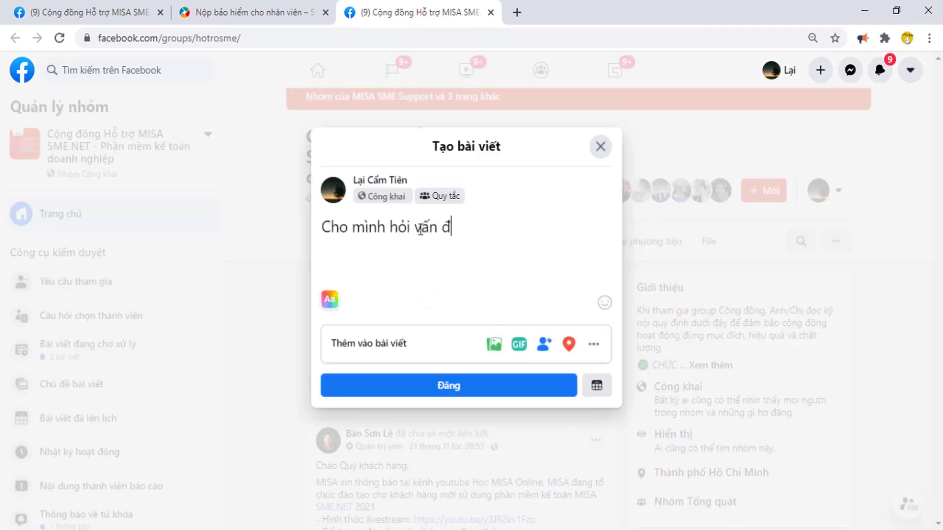
text(ề lập chứng từ......)
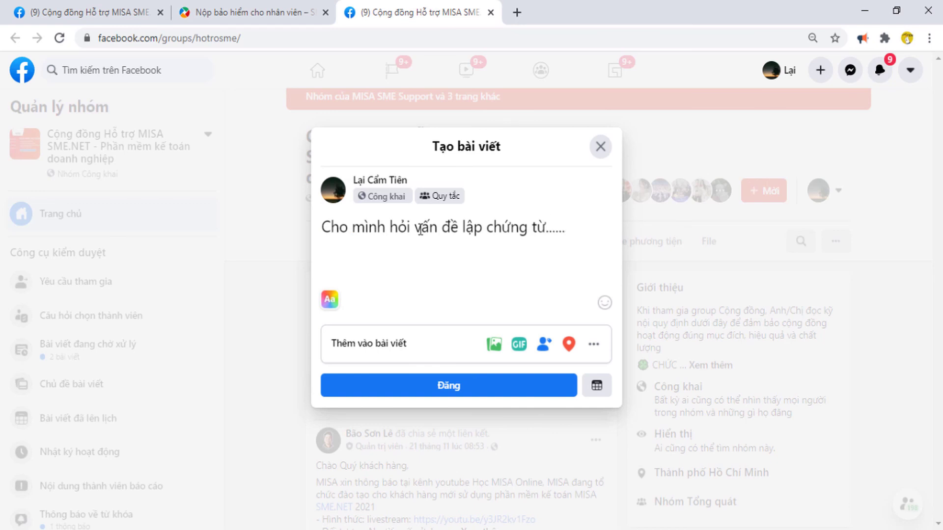